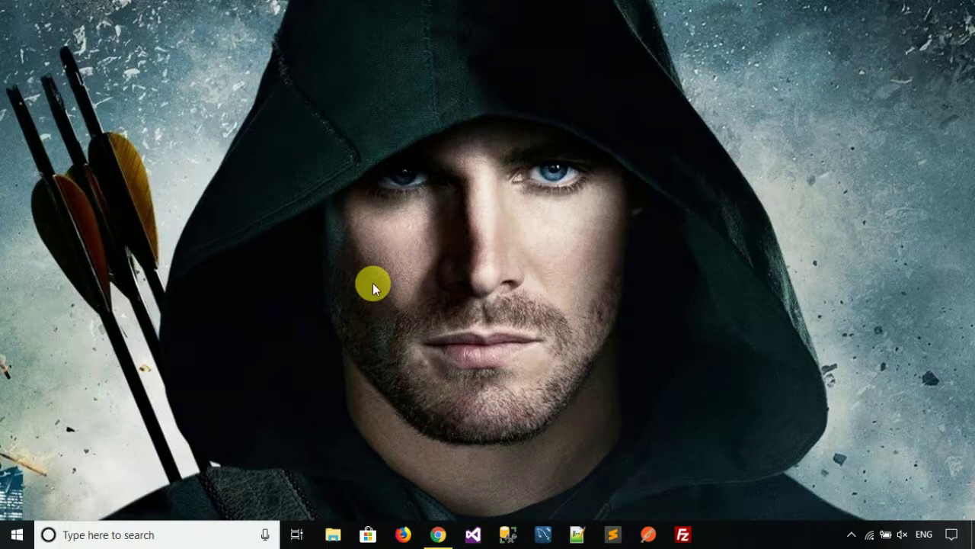
Run a Google search for 'instamojo' from the Chrome window
left_click(438, 534)
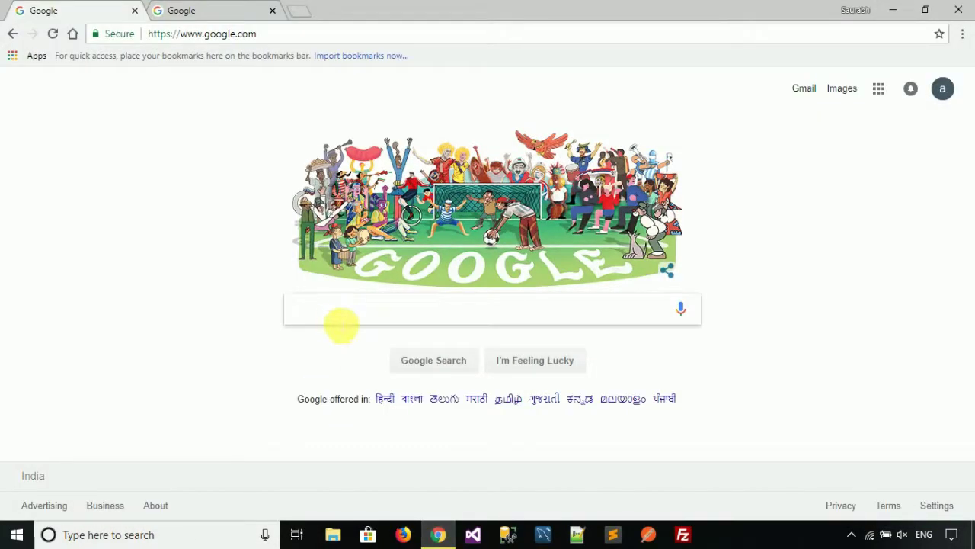
left_click(340, 319)
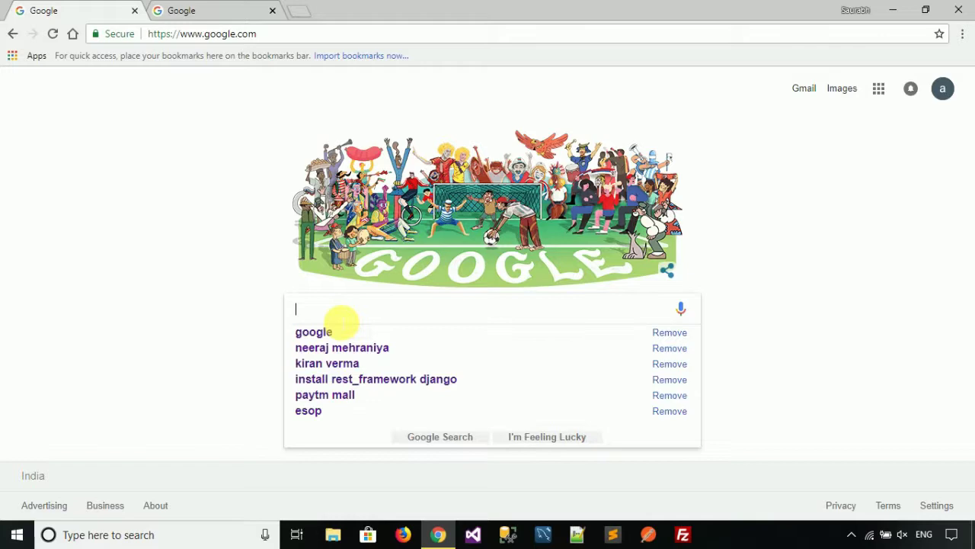
type("ints")
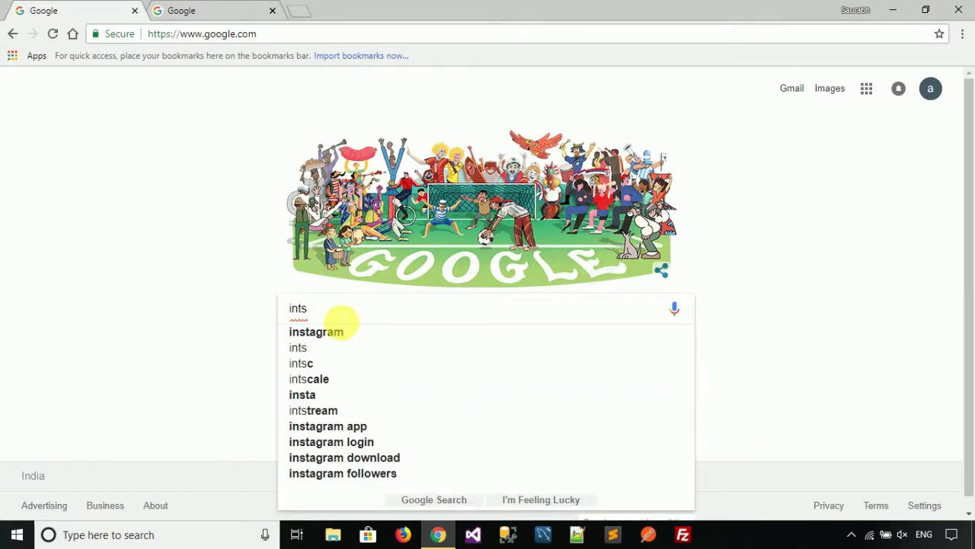
key("BackSpace")
key("BackSpace")
type("stamojo")
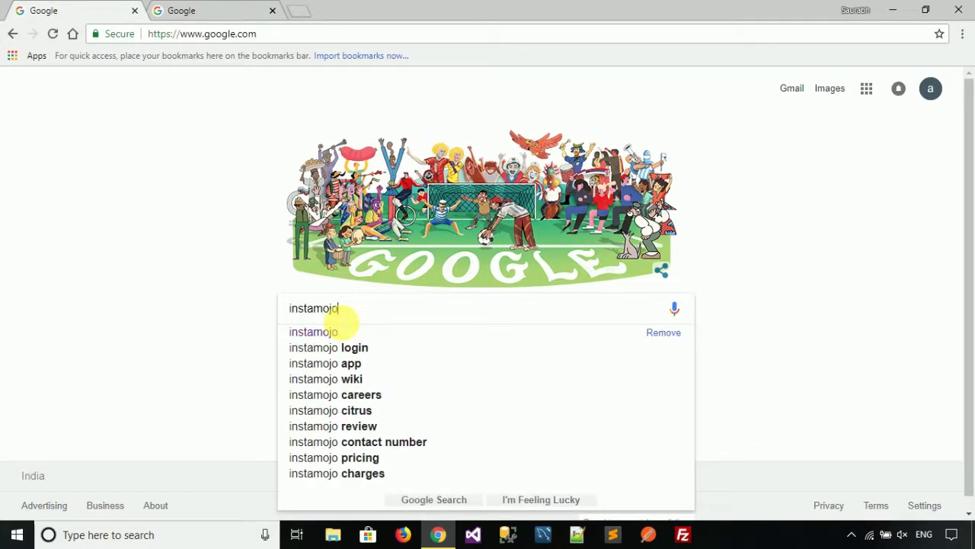
key("Return")
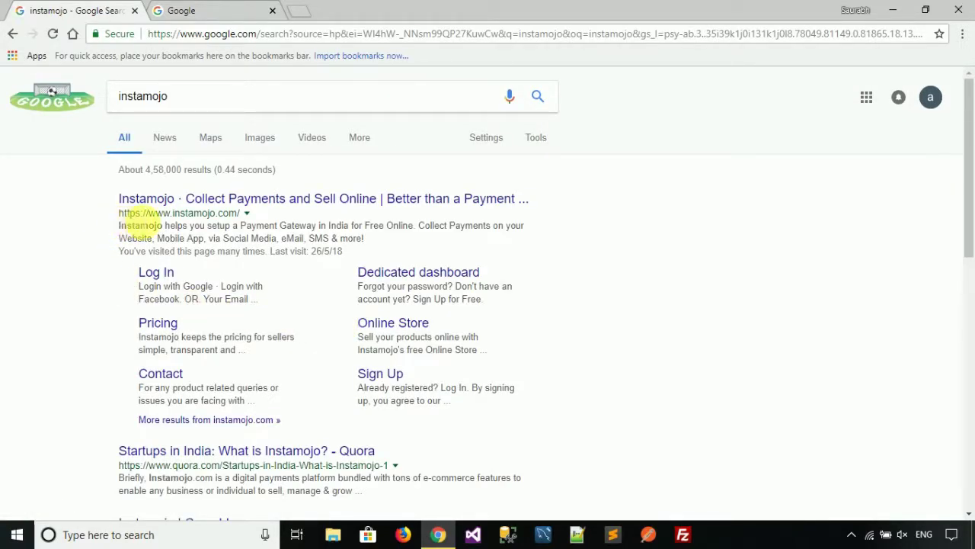
Open the Instamojo site, block notifications, close the newsletter popup, and dismiss the sign-up form
left_click(263, 200)
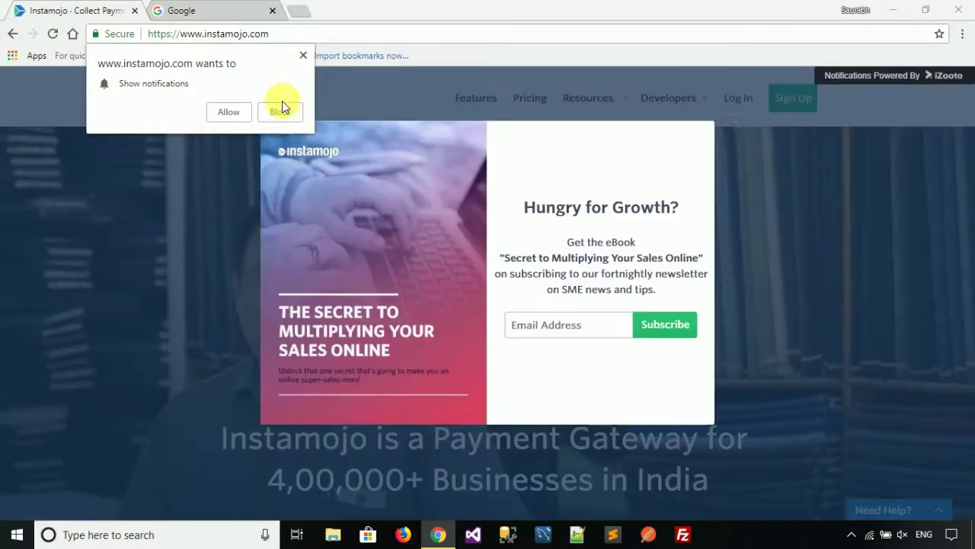
left_click(275, 116)
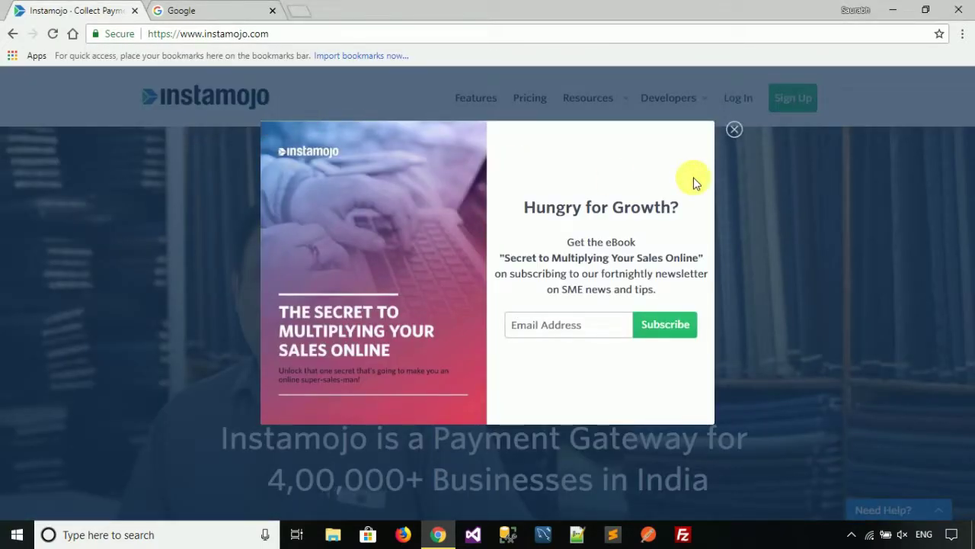
left_click(734, 131)
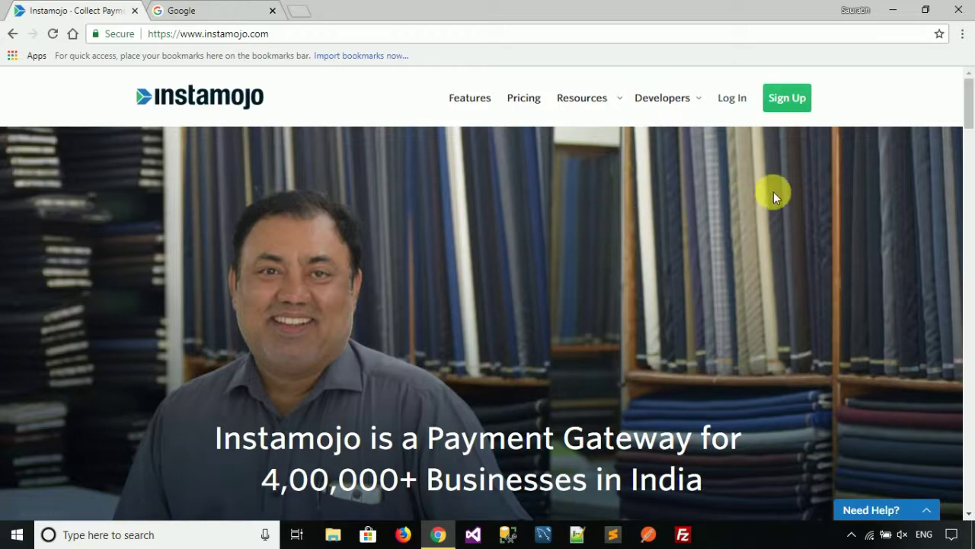
left_click(788, 103)
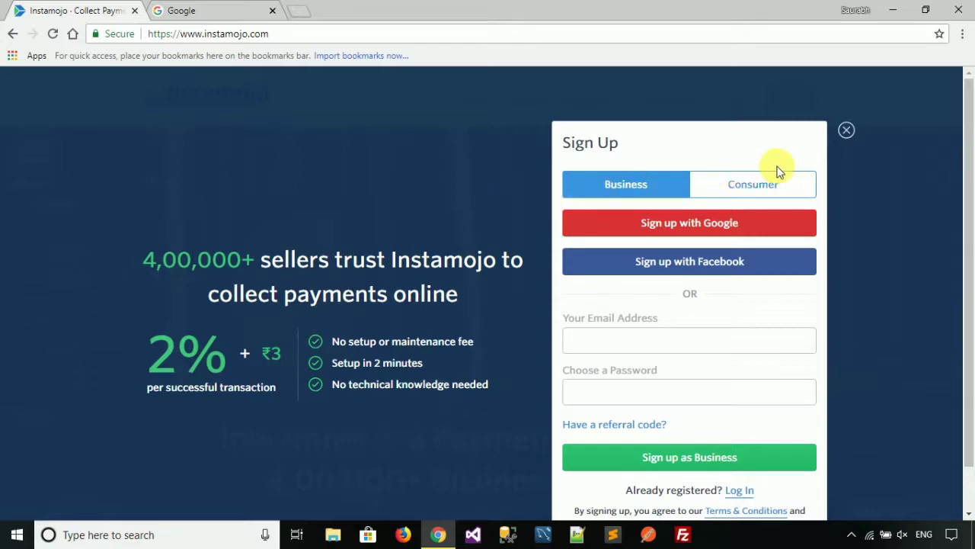
left_click(848, 130)
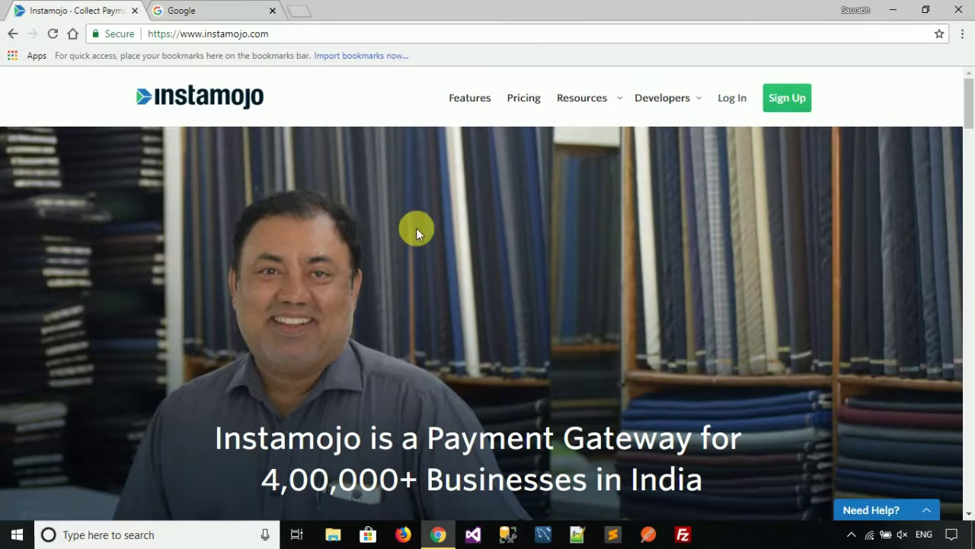
Search Google for 'test.instamojo.com' and open the Instamojo Test Account result
left_click(204, 12)
left_click(335, 314)
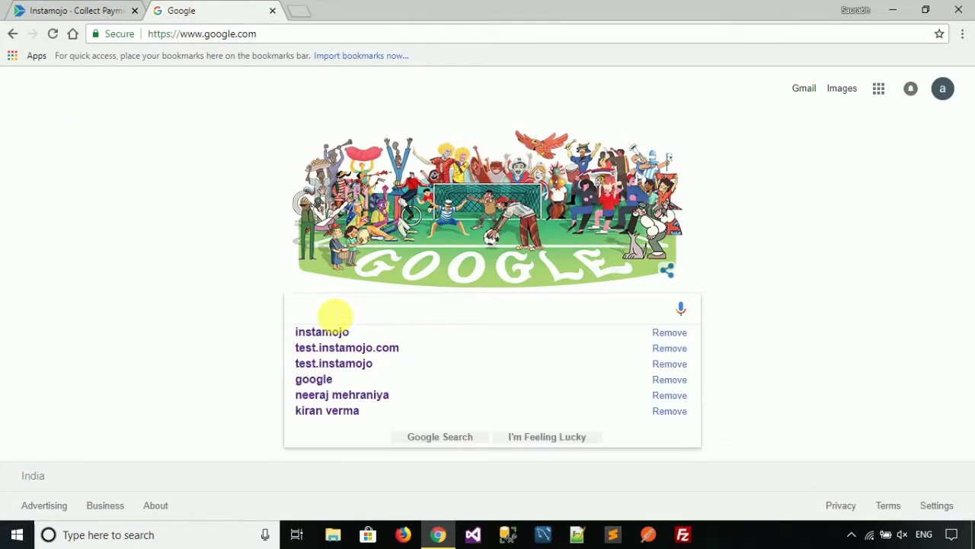
type("test.")
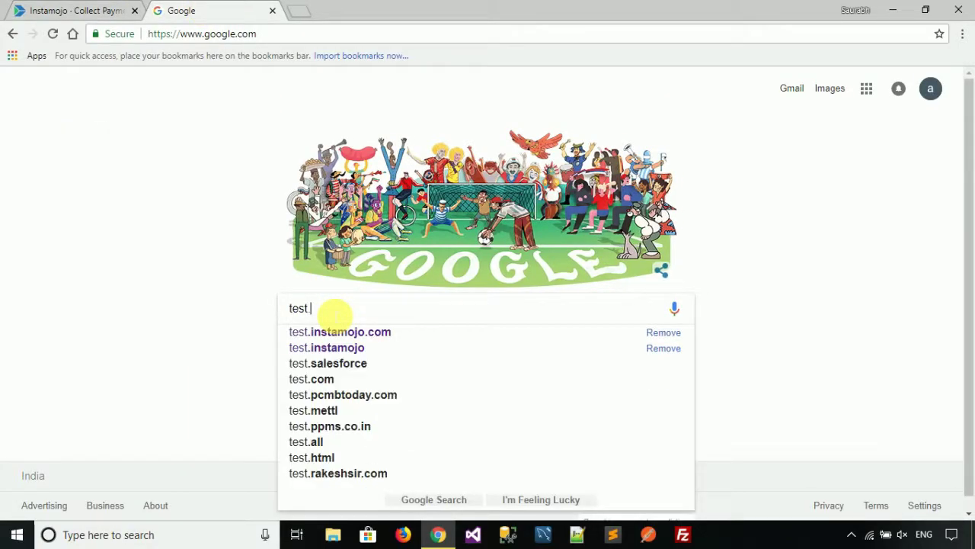
type("instamojo")
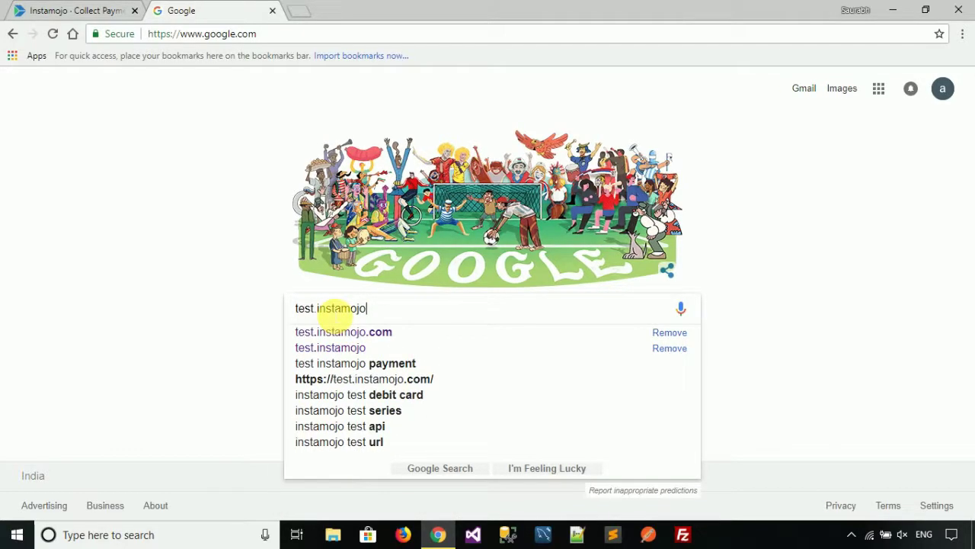
type(".com")
key("Return")
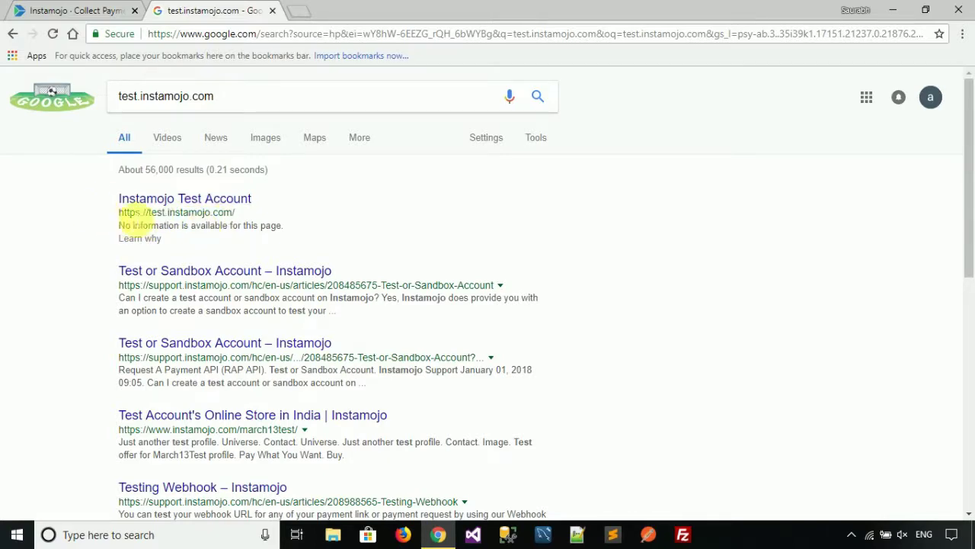
left_click(233, 200)
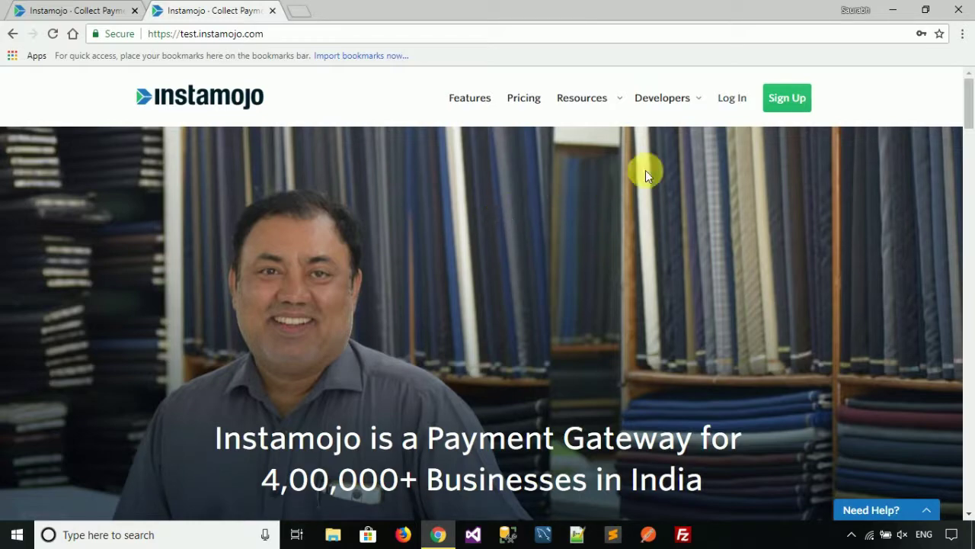
Sign up for a free test-site account with the account email address and a password
left_click(793, 103)
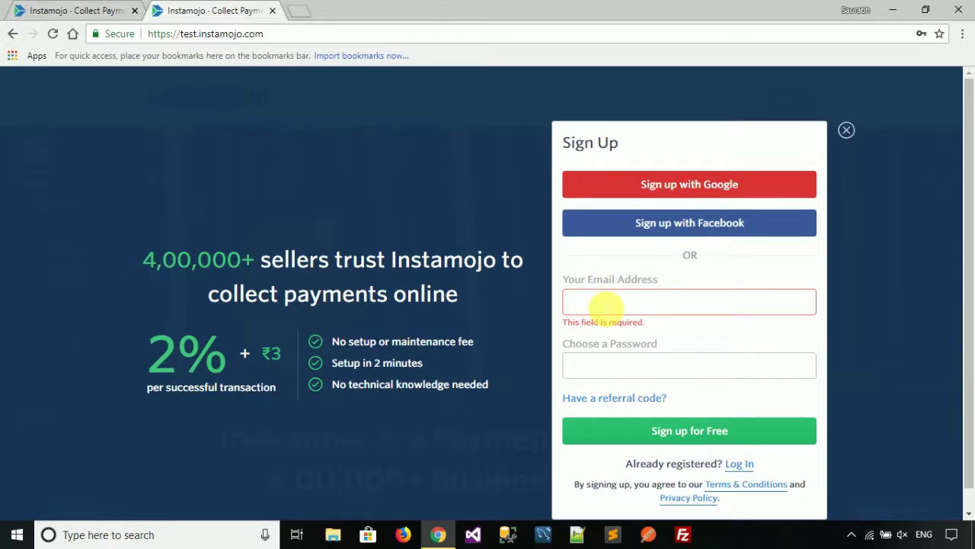
left_click(604, 305)
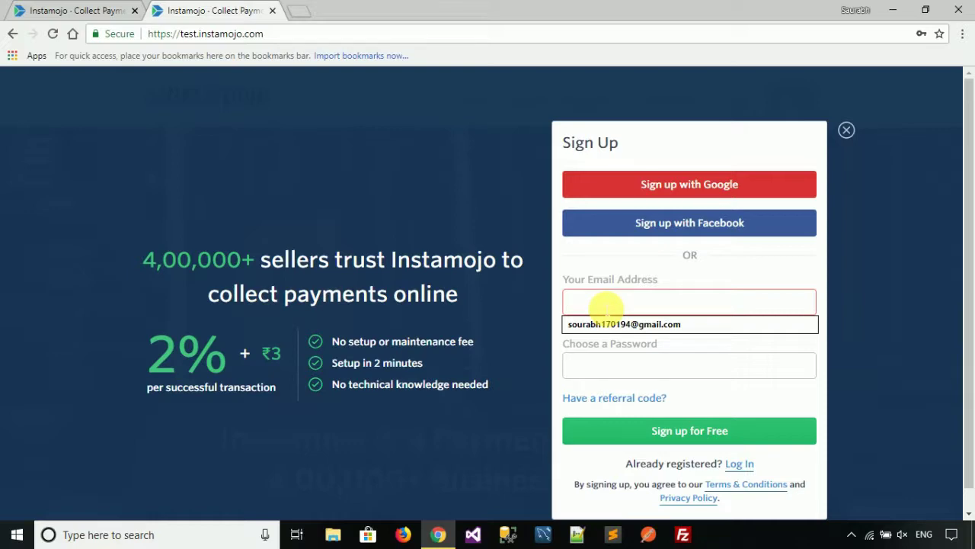
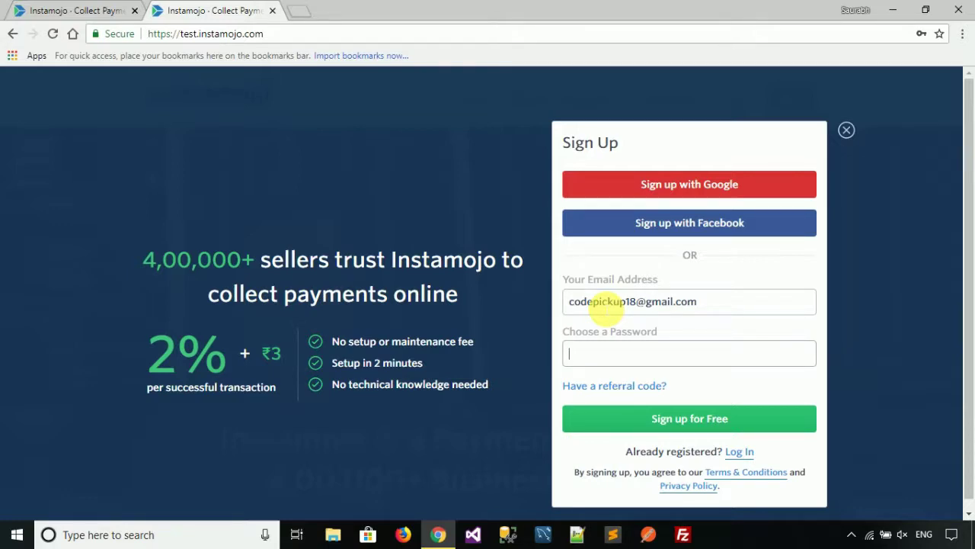
type("*******************")
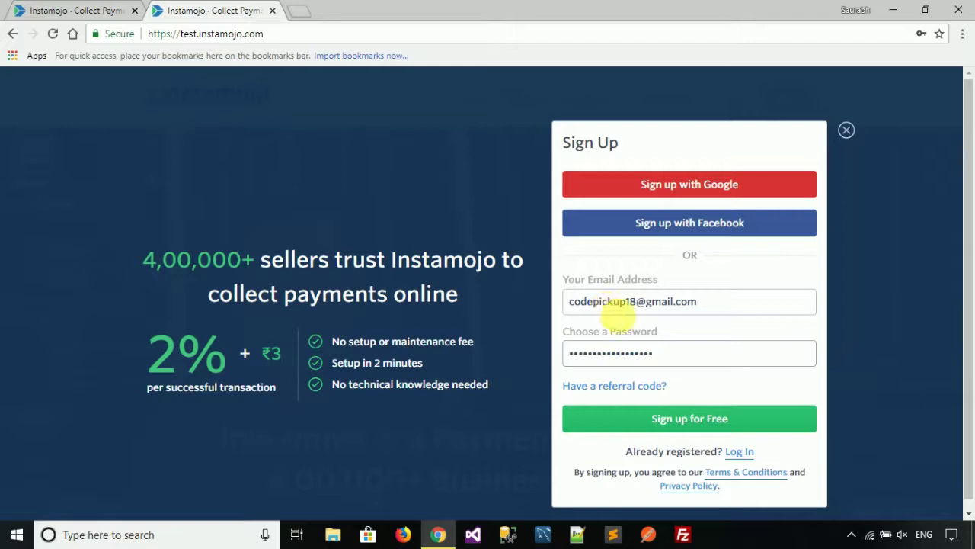
left_click(716, 424)
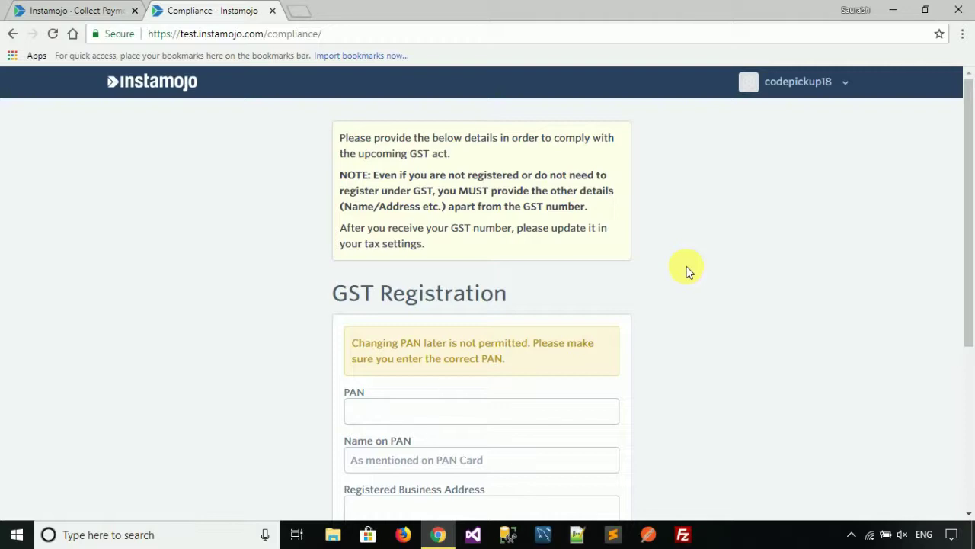
Enter the PAN number and the name on PAN in the GST Registration form
scroll(969, 282, "down", 2)
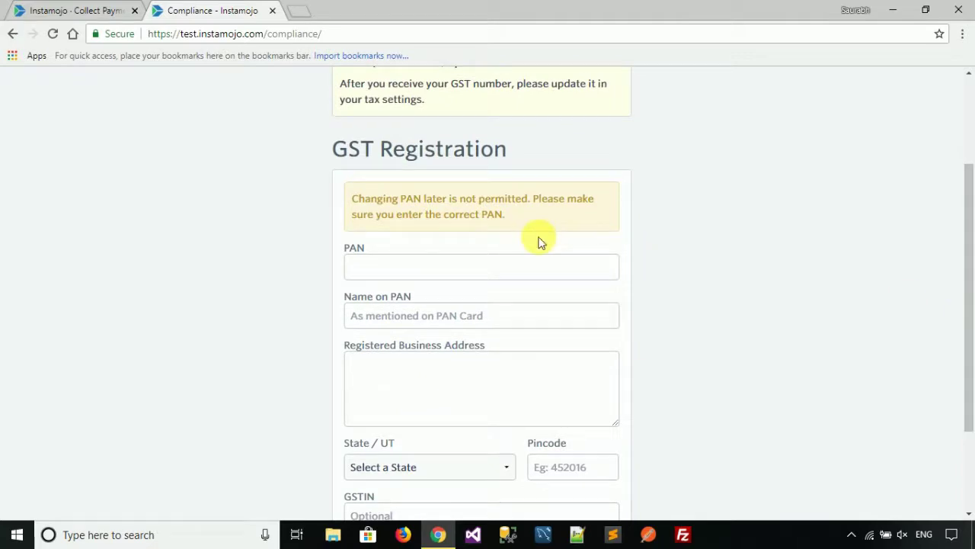
left_click(519, 270)
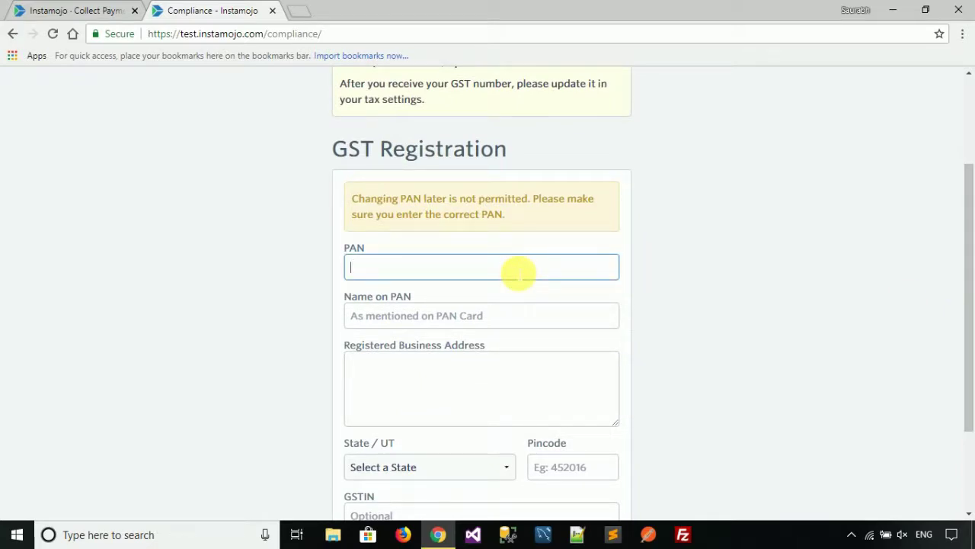
key("Tab")
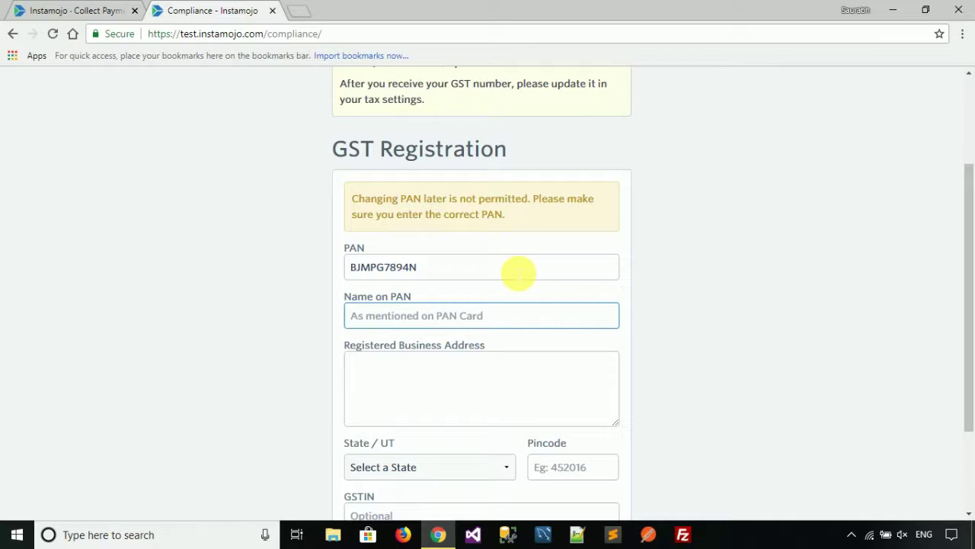
type("Code ")
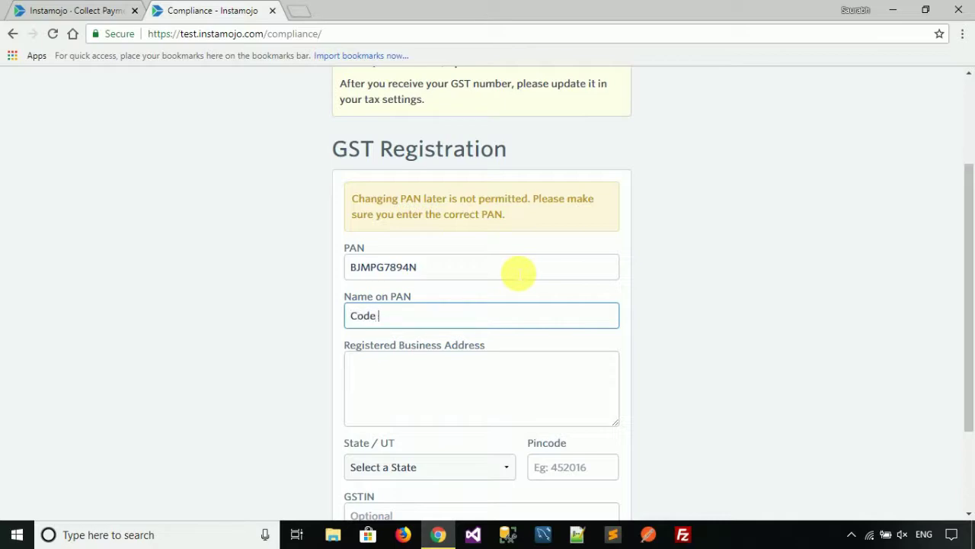
type("Pickup")
key("Tab")
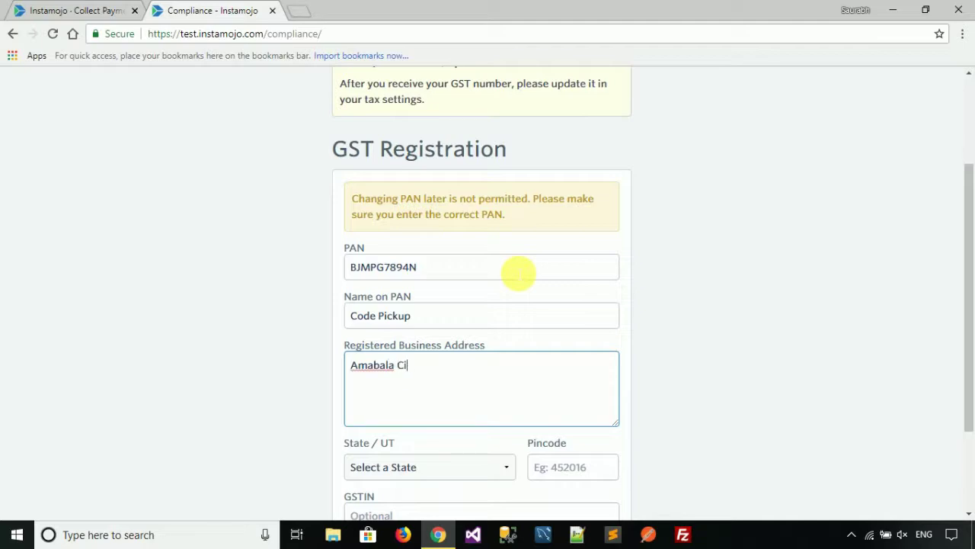
Choose Haryana as the State/UT, enter the pincode, and submit for review
key("Tab")
left_click_drag(970, 265, 971, 310)
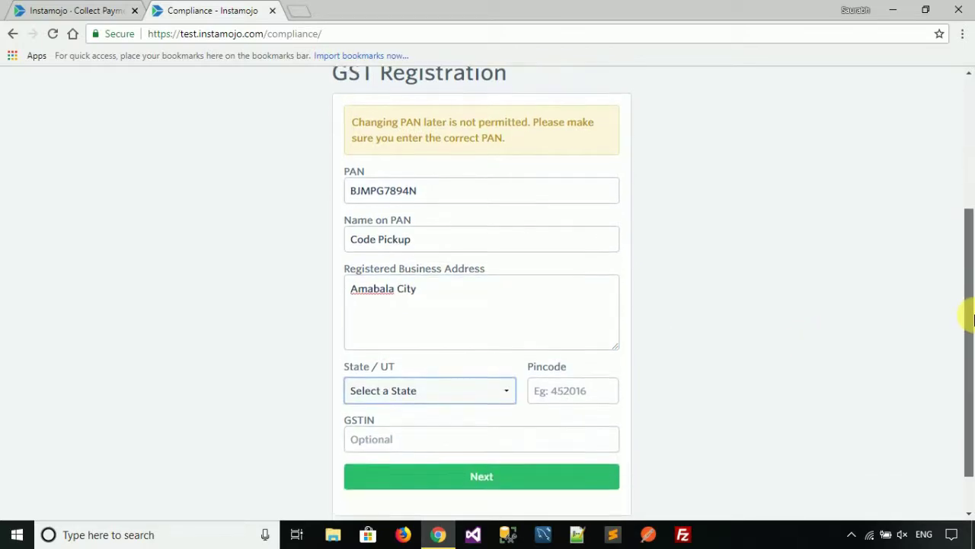
left_click(503, 389)
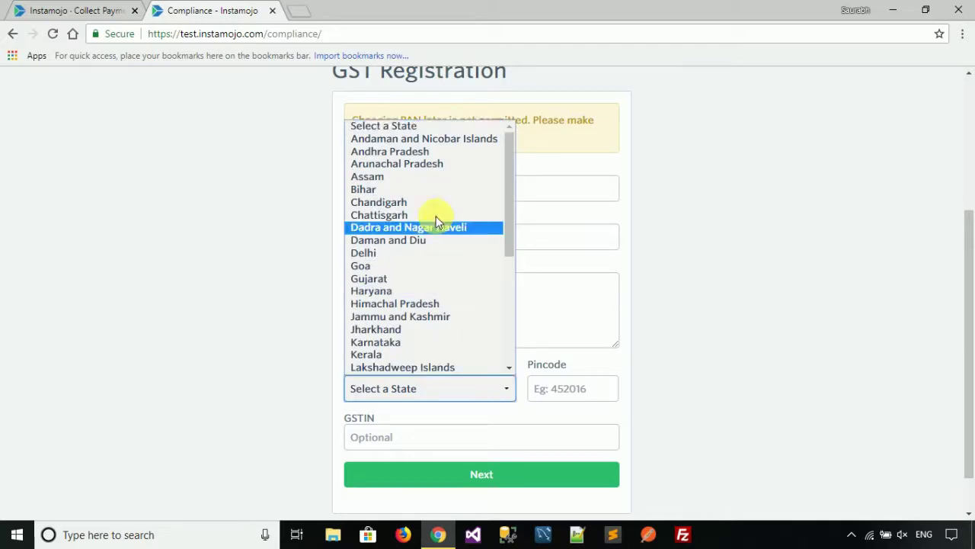
left_click(426, 290)
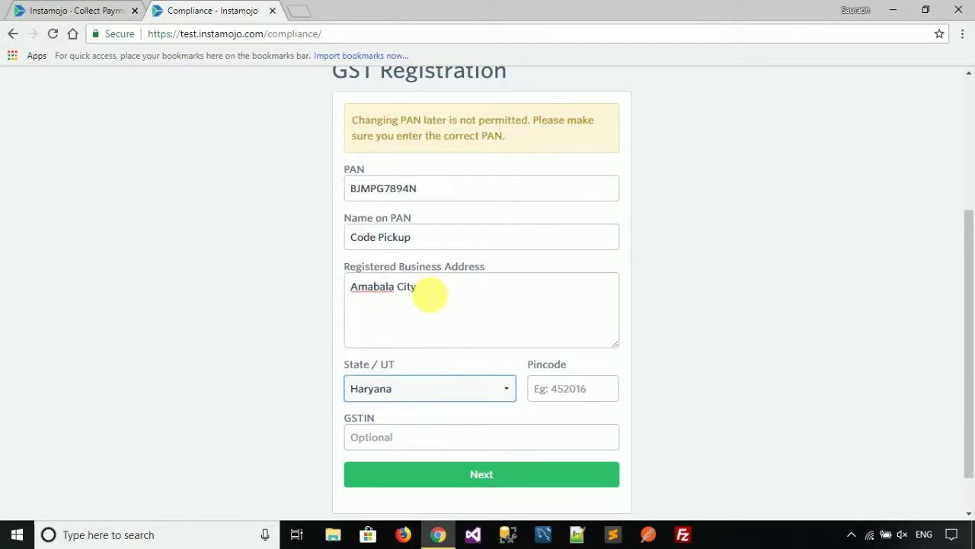
left_click(562, 396)
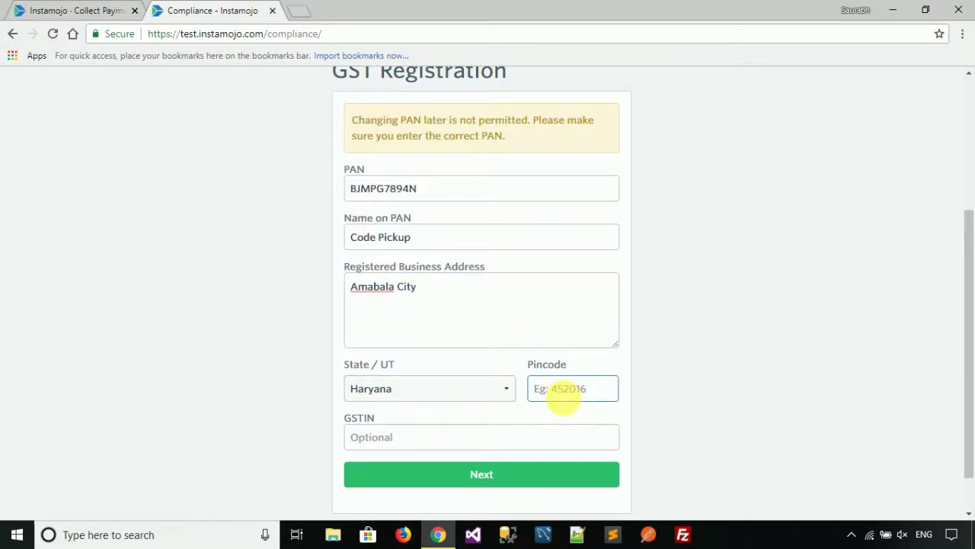
type("134003")
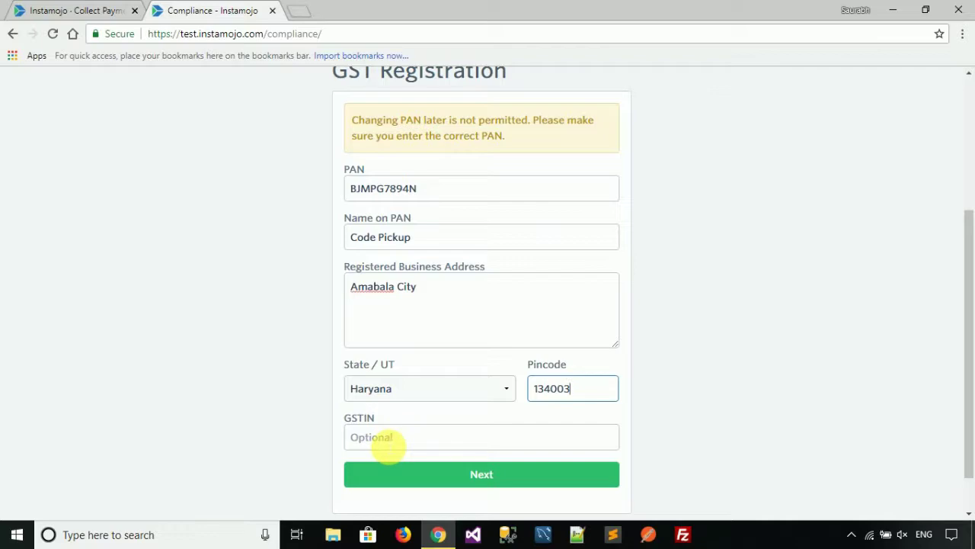
left_click(486, 483)
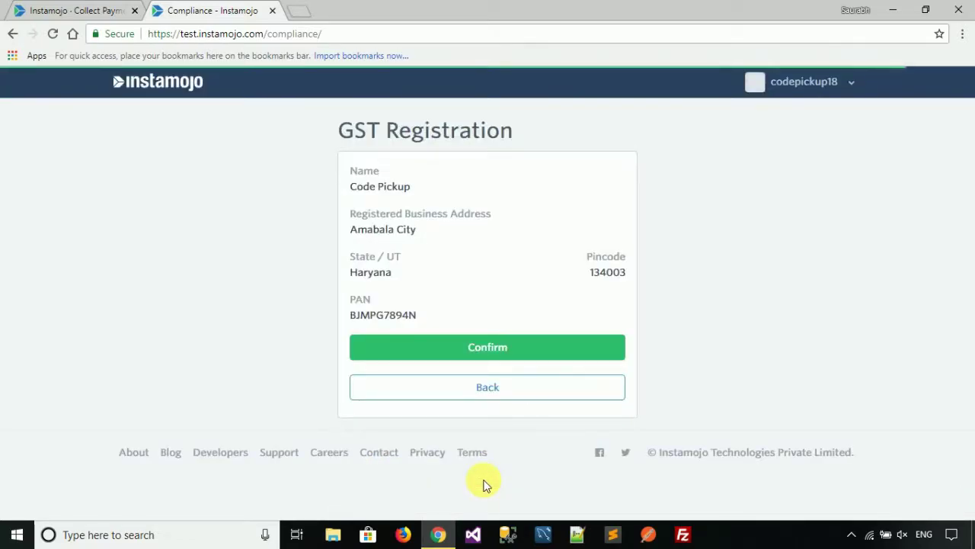
Confirm the GST details on the review page and go to the Dashboard
left_click(525, 349)
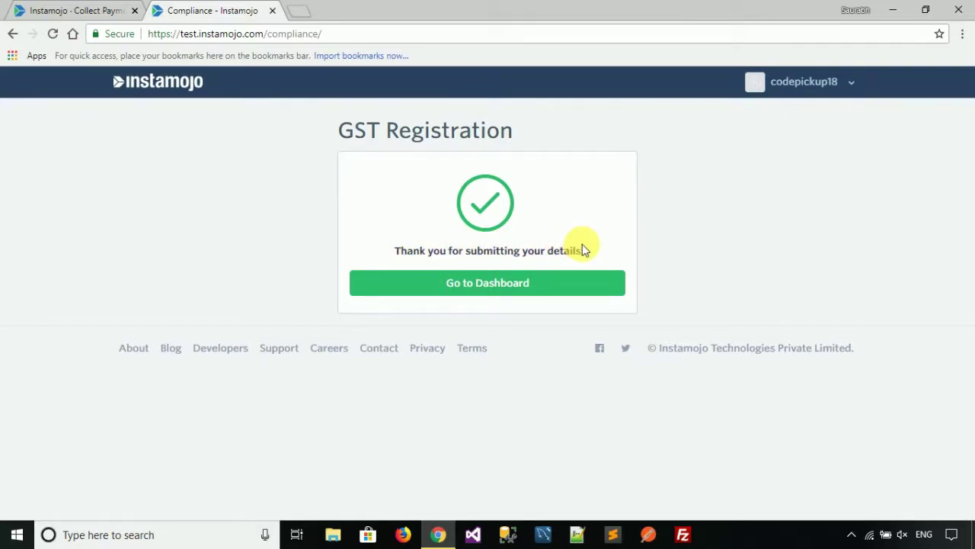
left_click(486, 283)
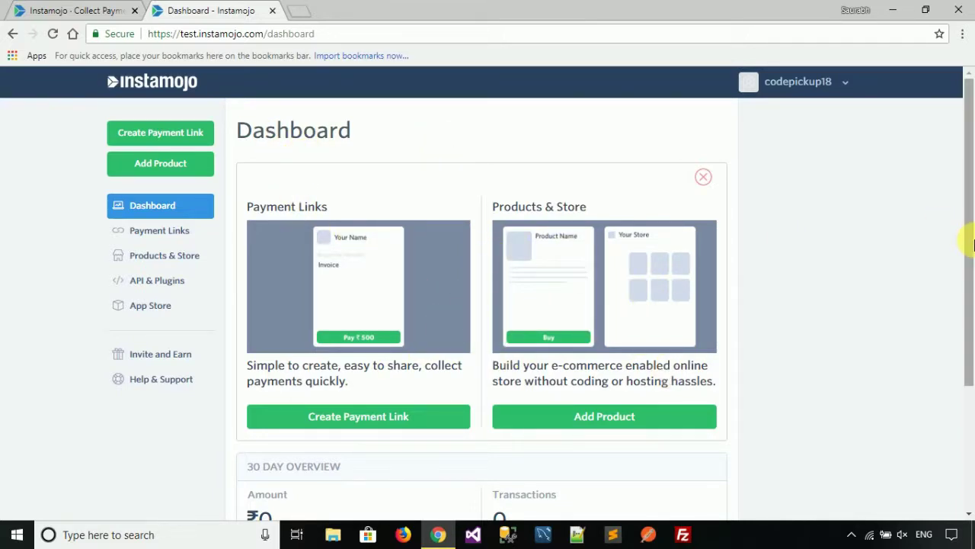
left_click_drag(970, 235, 971, 365)
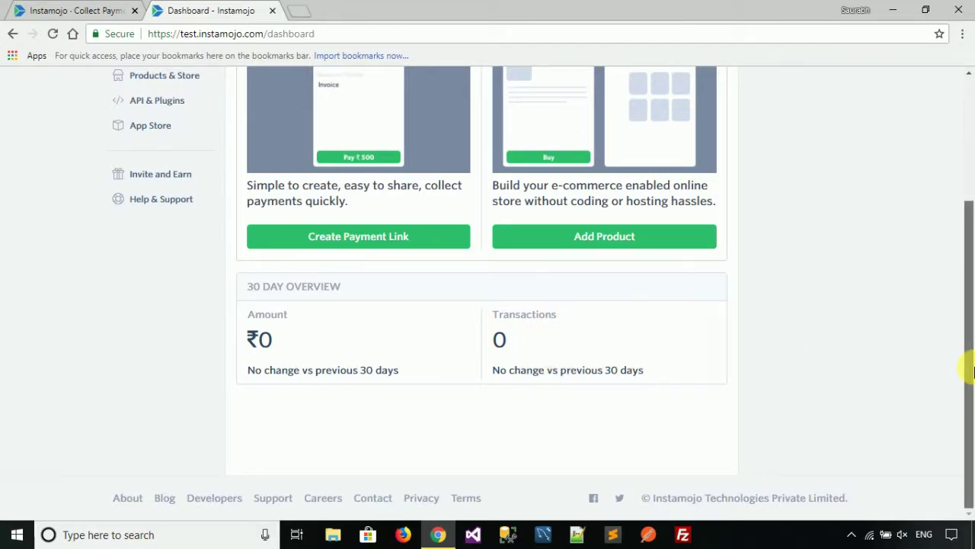
left_click_drag(968, 368, 972, 227)
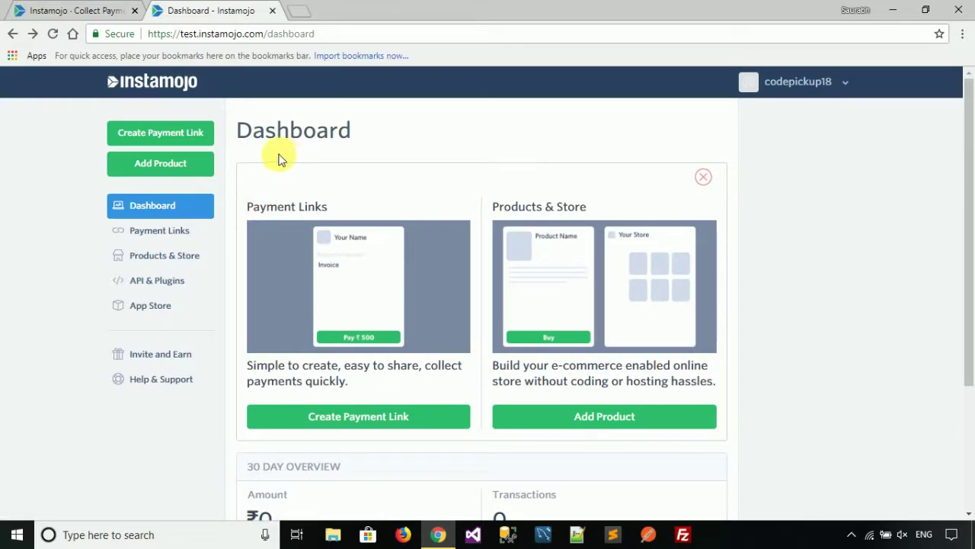
left_click(203, 135)
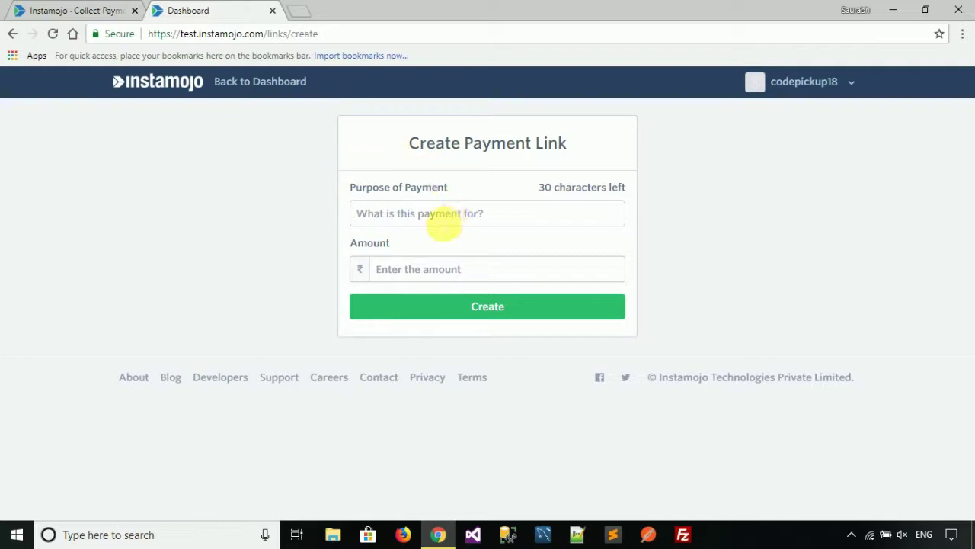
left_click(439, 221)
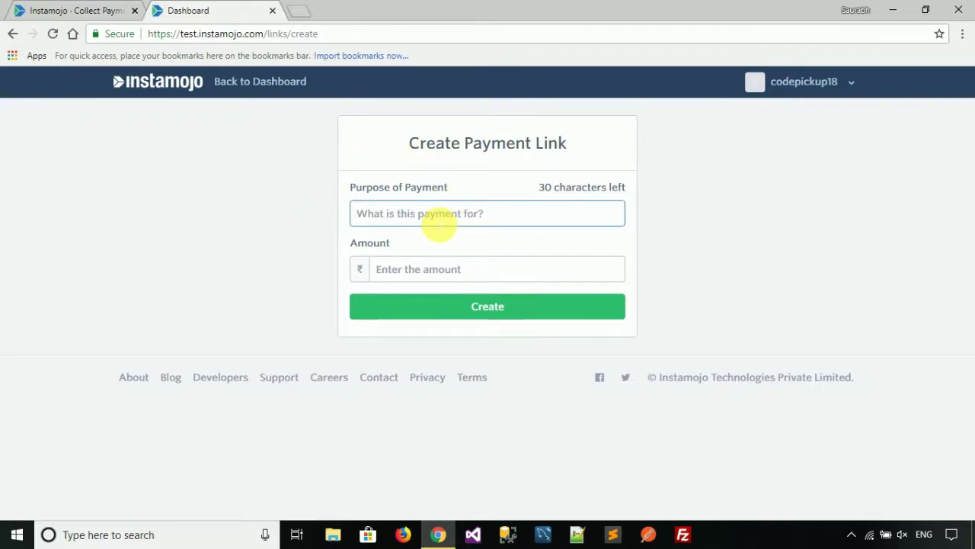
left_click(437, 273)
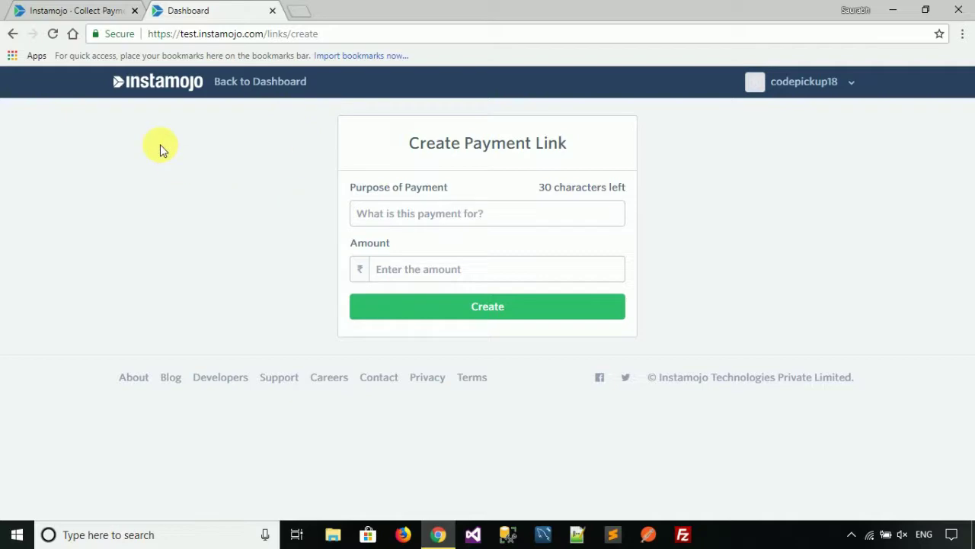
left_click(14, 35)
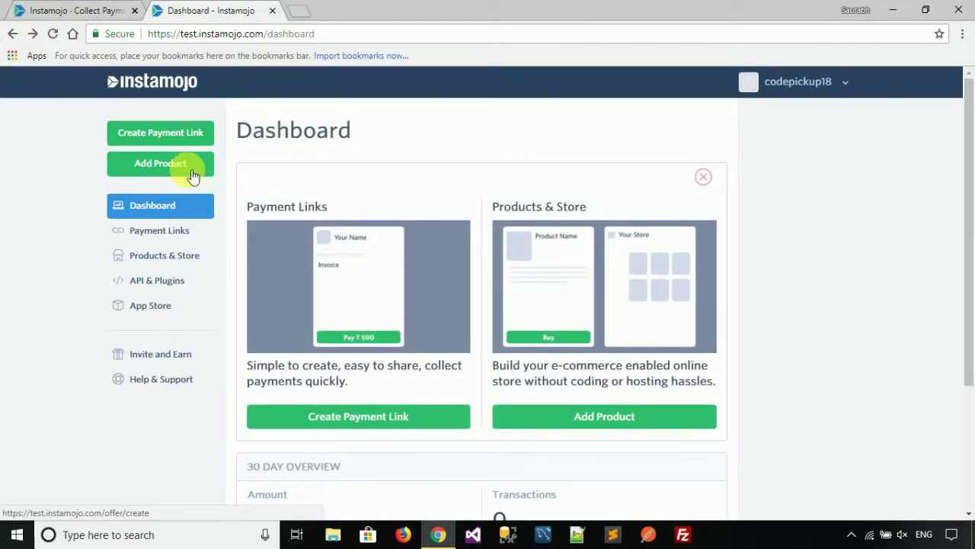
left_click(193, 176)
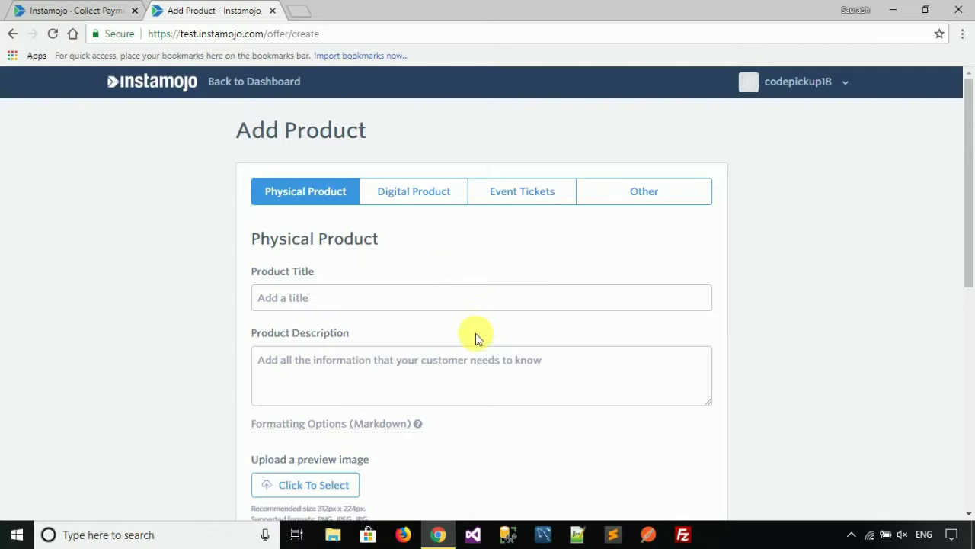
left_click_drag(971, 170, 967, 383)
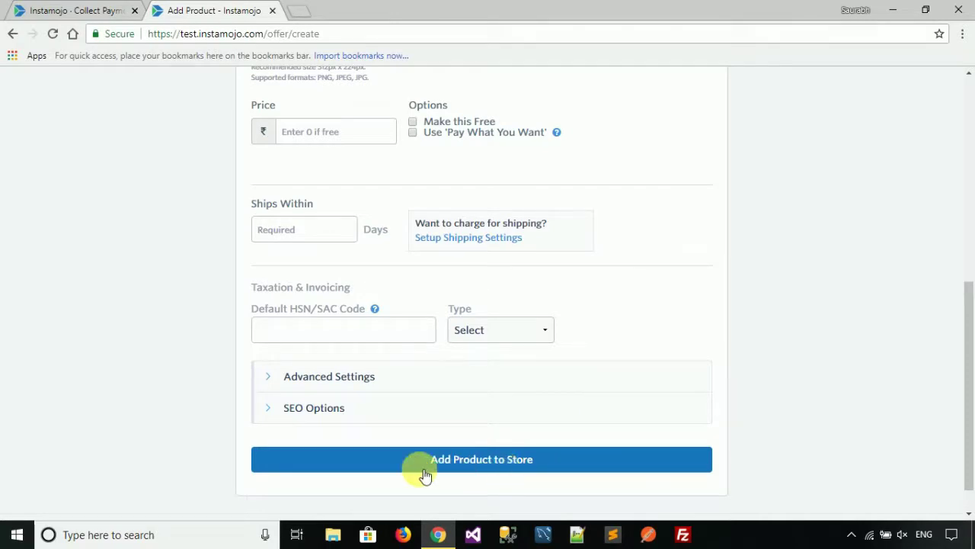
left_click_drag(969, 403, 968, 86)
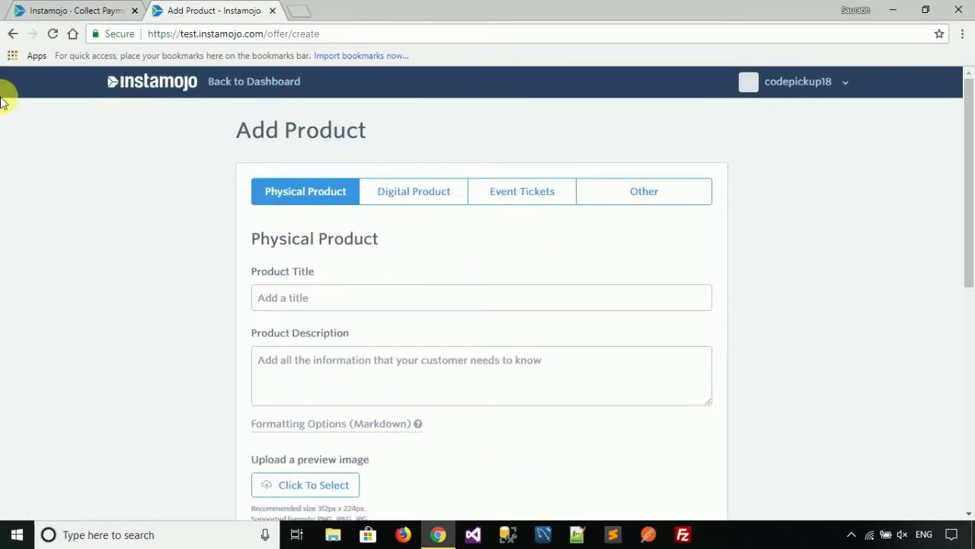
left_click(10, 35)
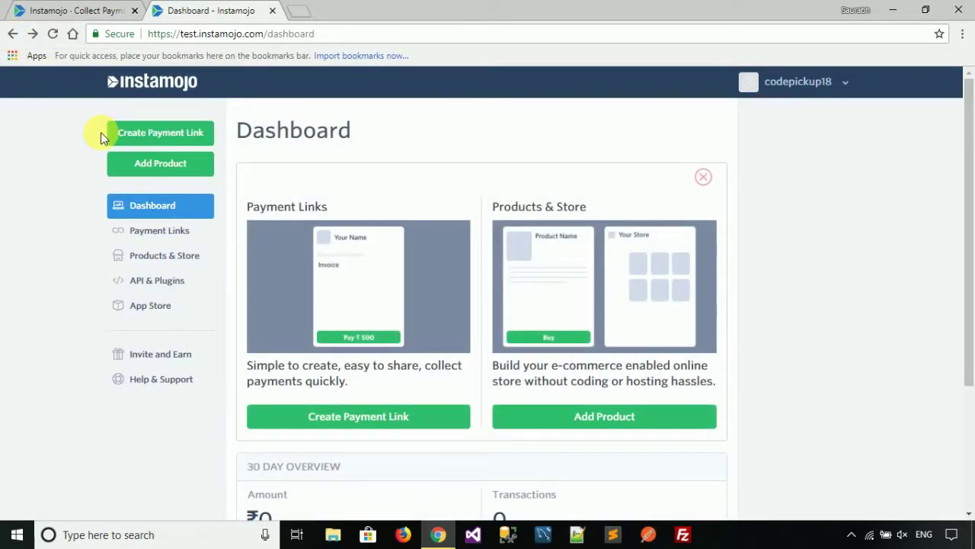
View the Payment Links page and its default link field, then open Products & Store
left_click(154, 236)
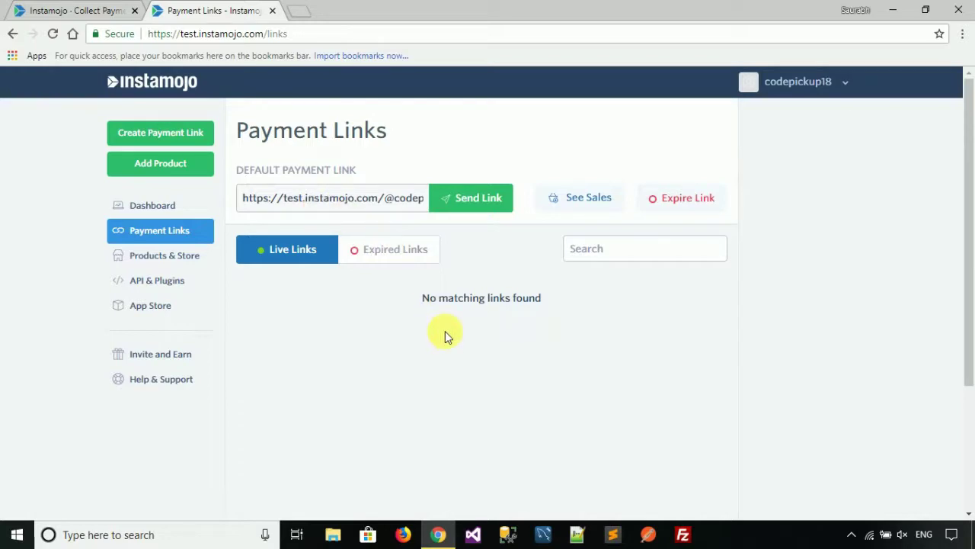
left_click(376, 200)
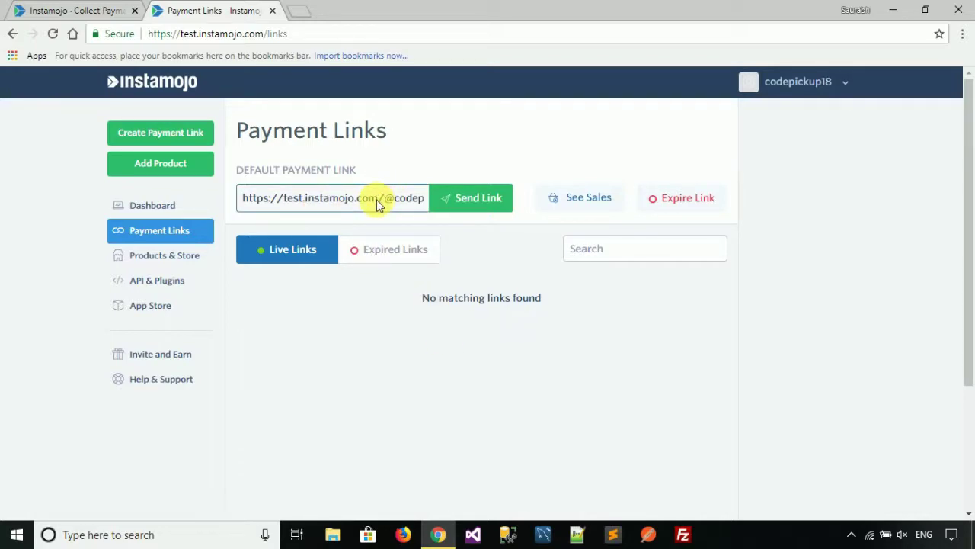
left_click(176, 265)
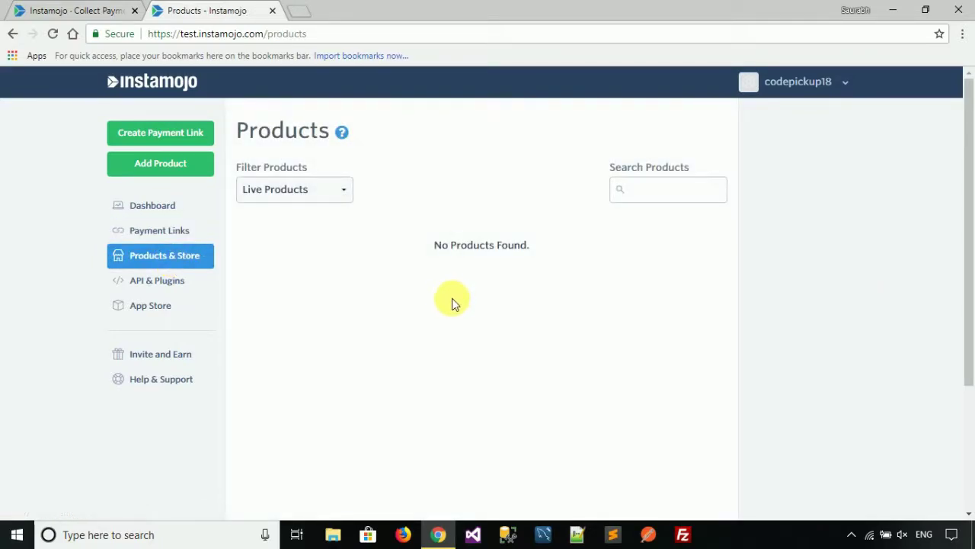
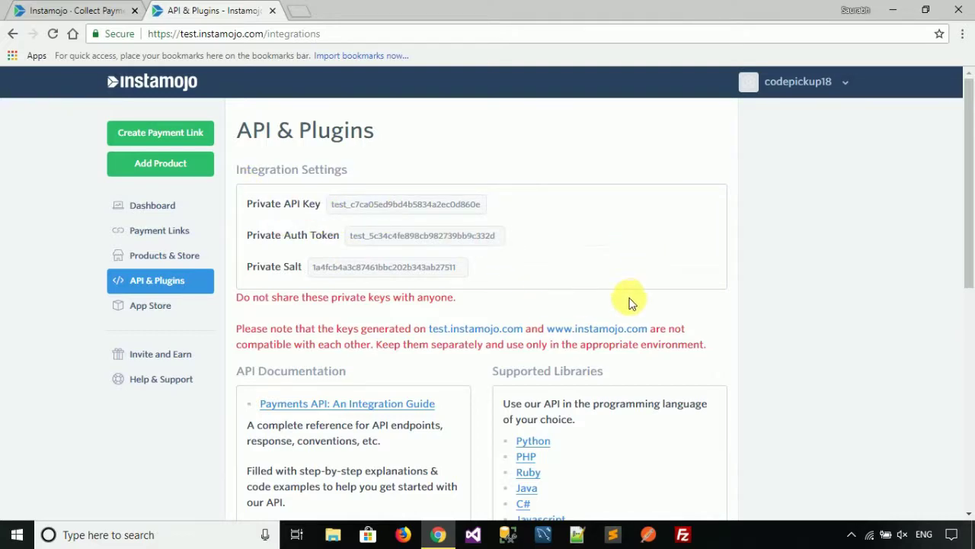
left_click_drag(971, 159, 969, 159)
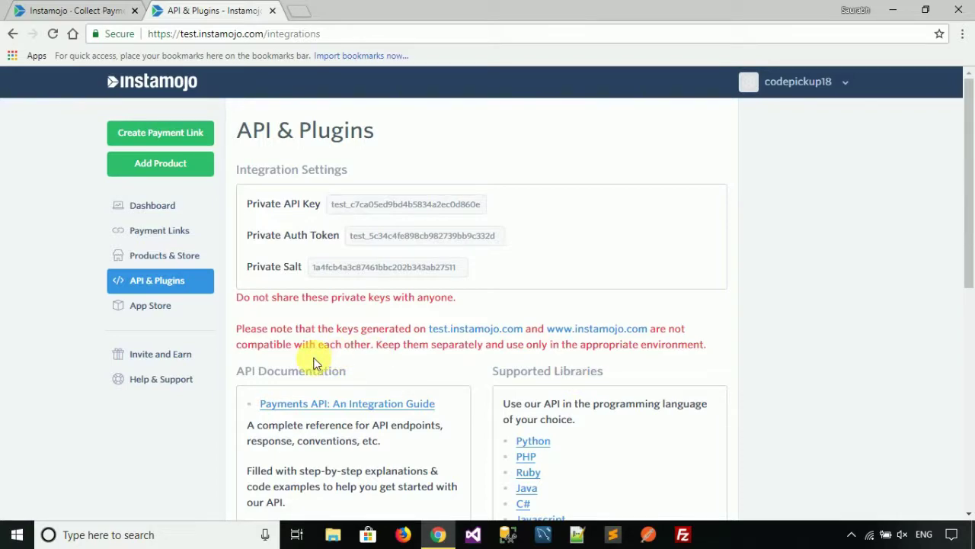
left_click_drag(241, 197, 501, 266)
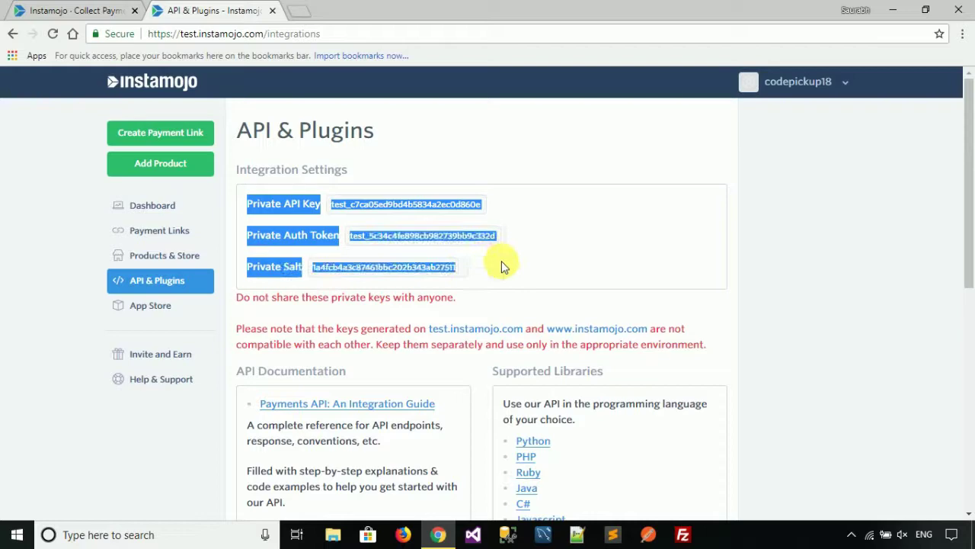
left_click(502, 261)
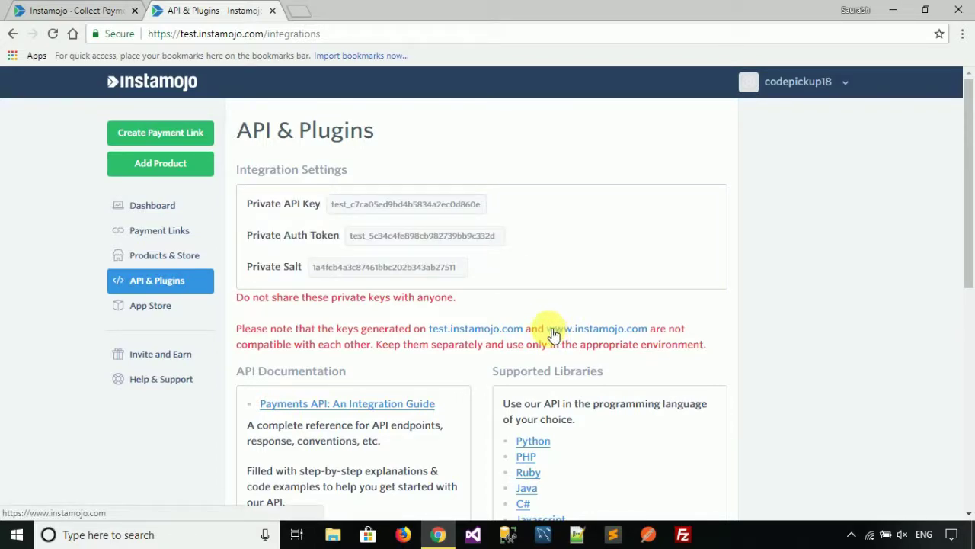
left_click_drag(572, 333, 587, 327)
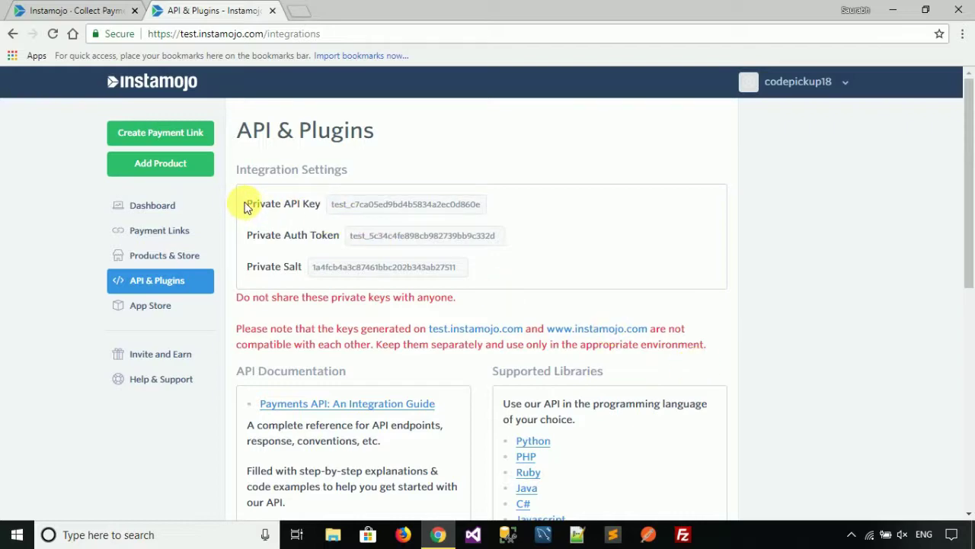
left_click_drag(245, 207, 485, 272)
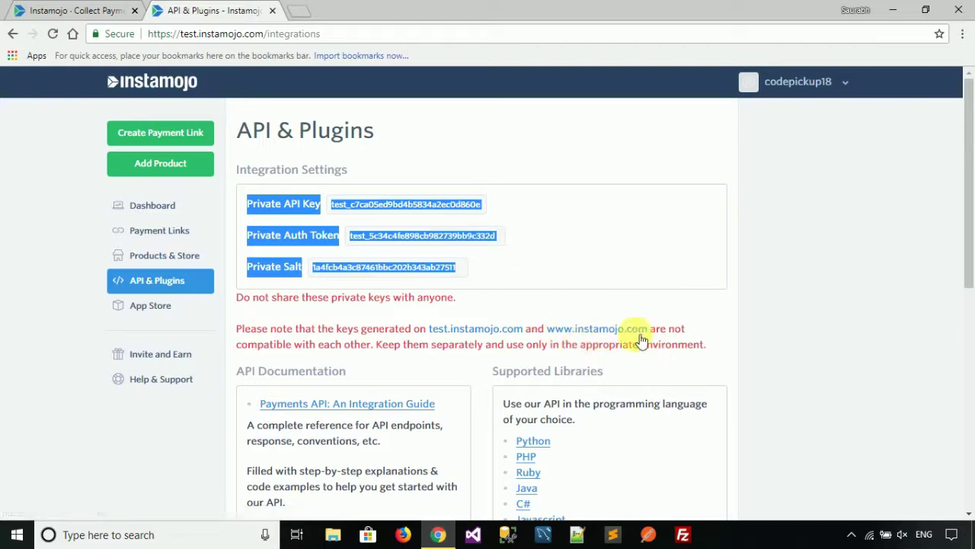
left_click(809, 355)
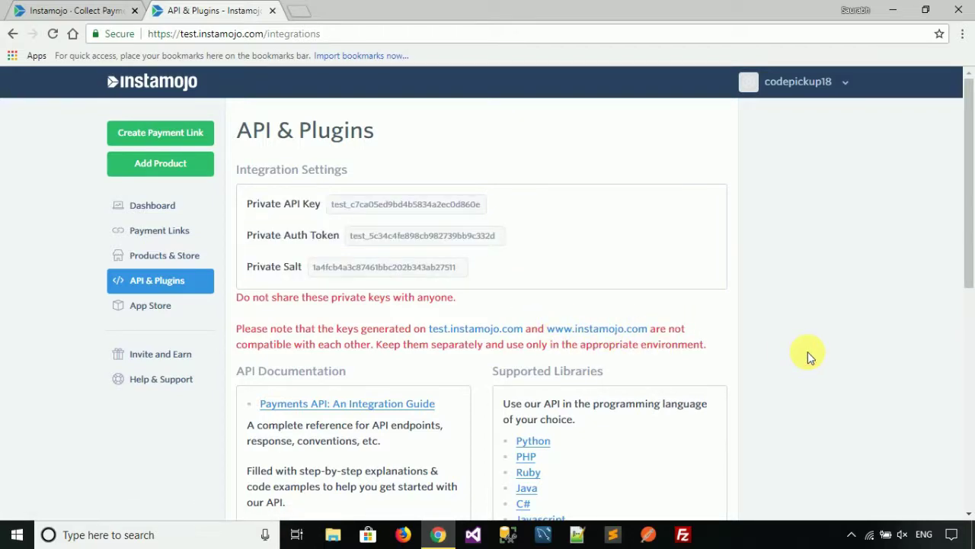
scroll(808, 351, "down", 1)
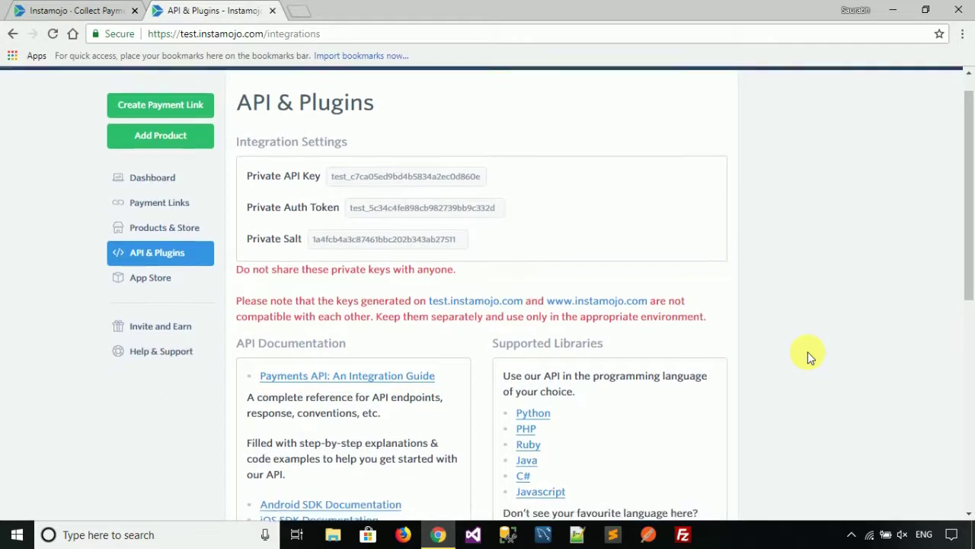
scroll(746, 315, "up", 1)
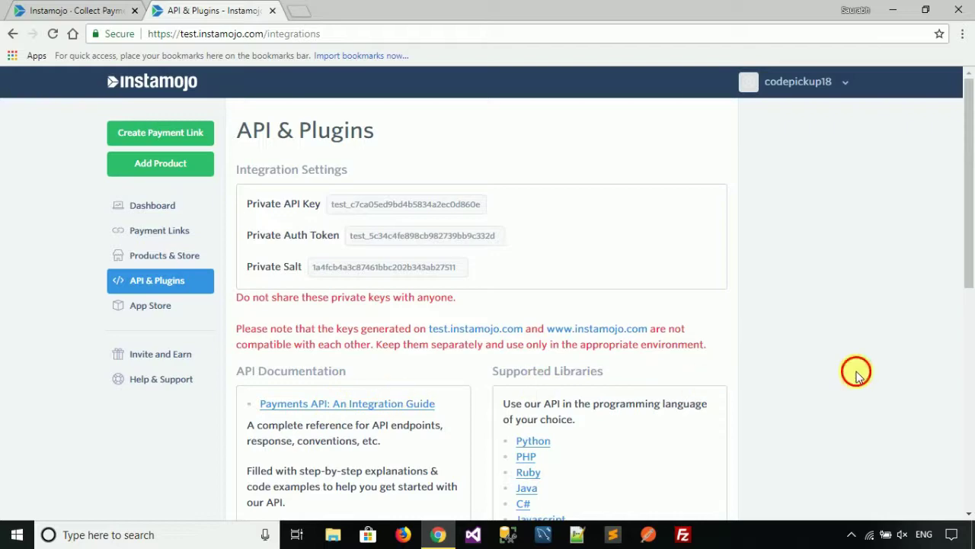
scroll(857, 375, "down", 1)
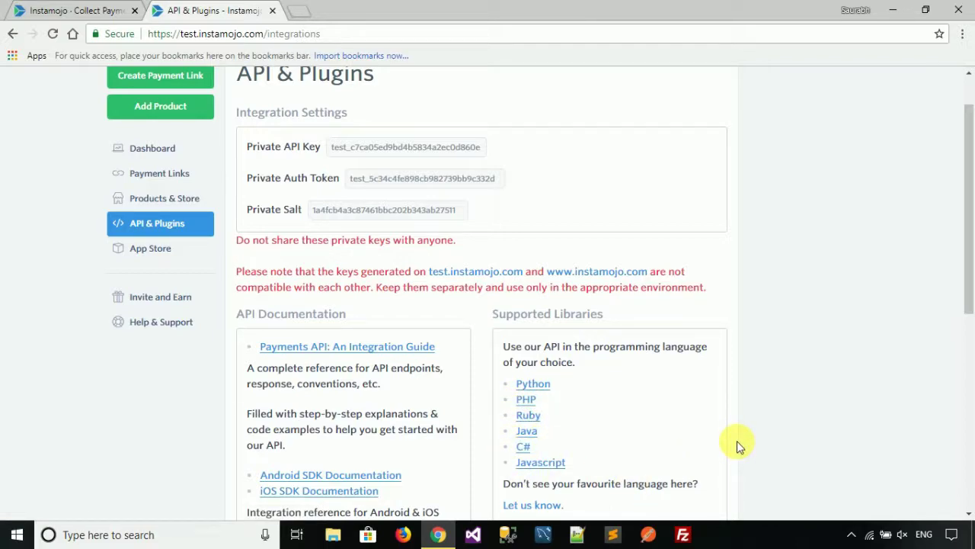
scroll(737, 441, "down", 2)
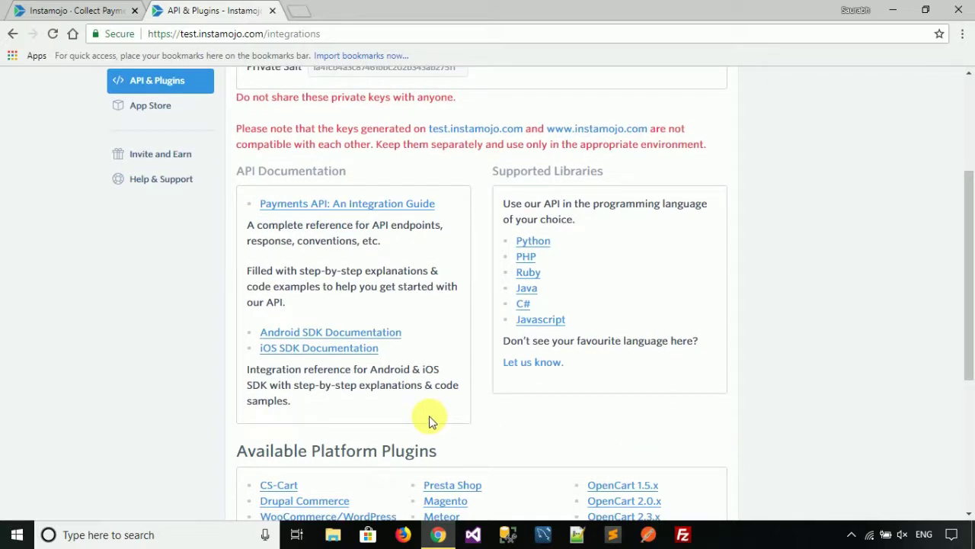
left_click_drag(315, 347, 307, 347)
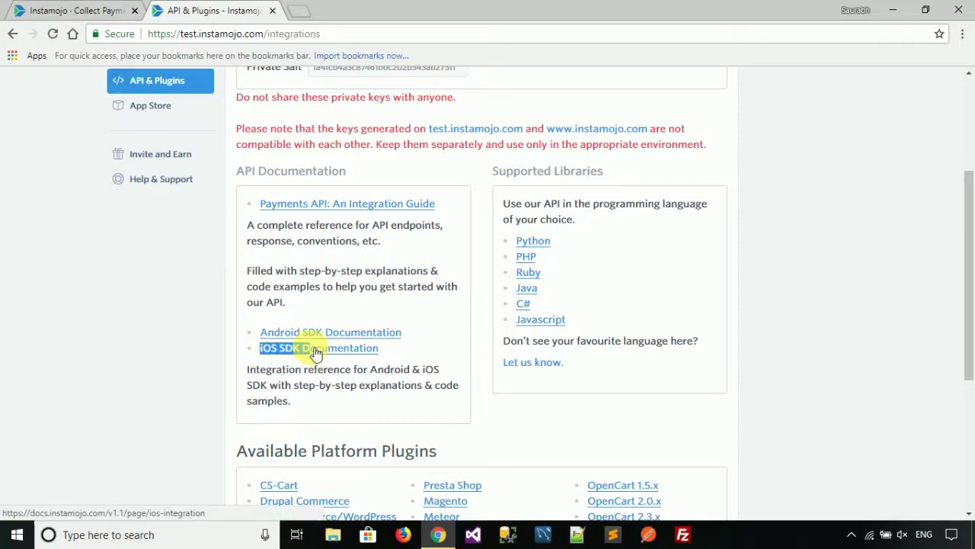
left_click(588, 412)
scroll(588, 412, "down", 3)
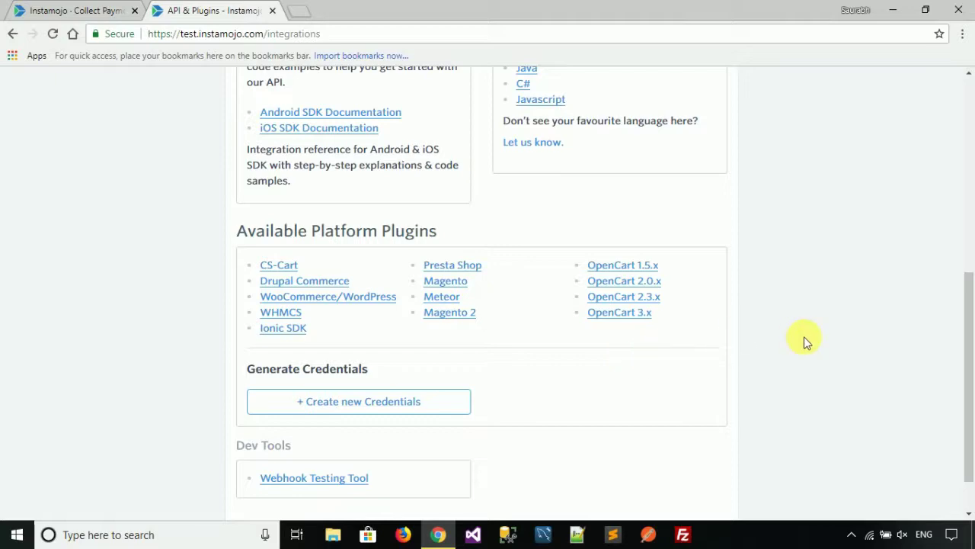
scroll(805, 342, "up", 6)
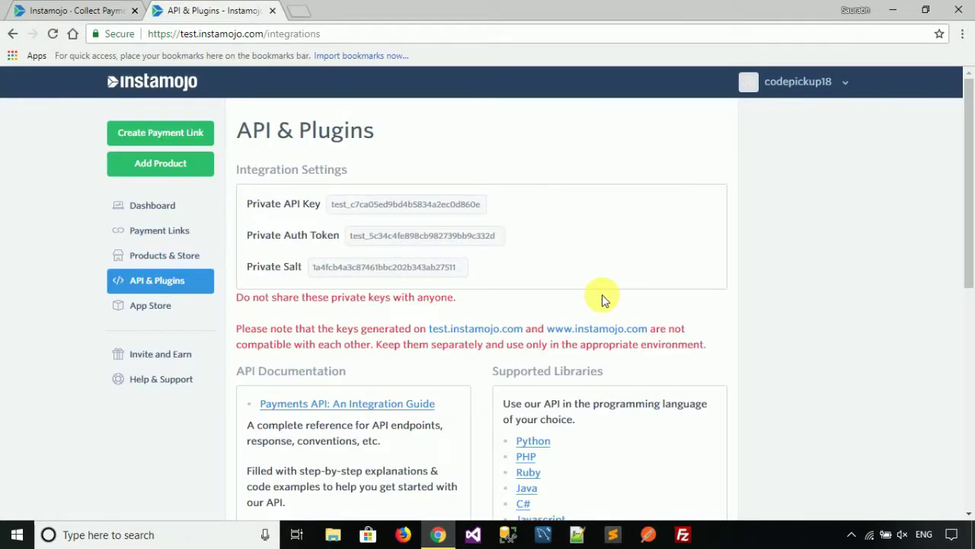
Close the API & Plugins tab and the Instamojo home tab, shutting Chrome
left_click(272, 13)
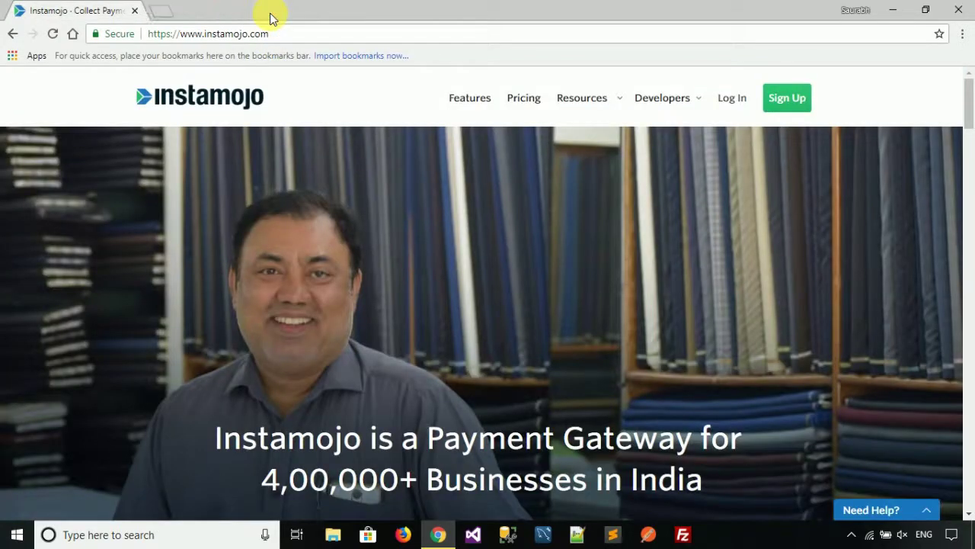
left_click(134, 12)
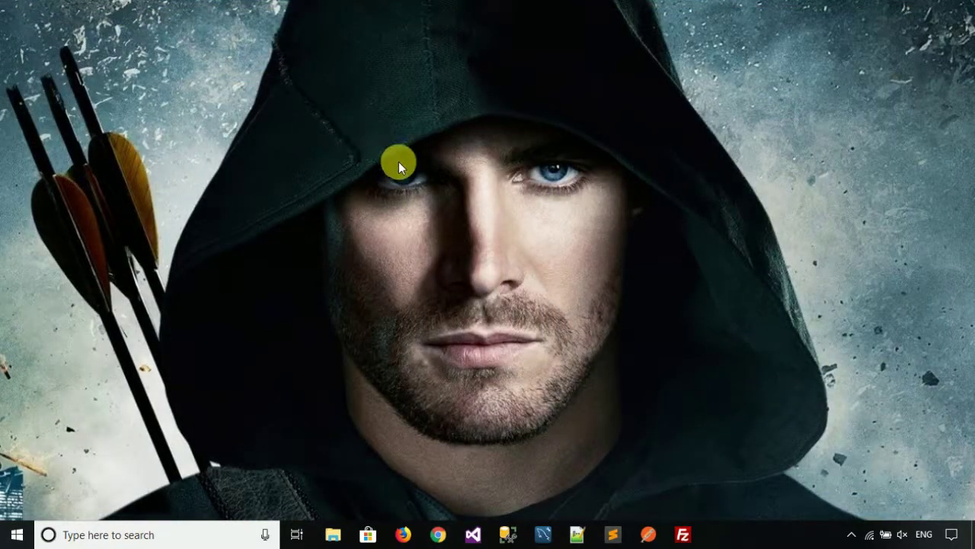